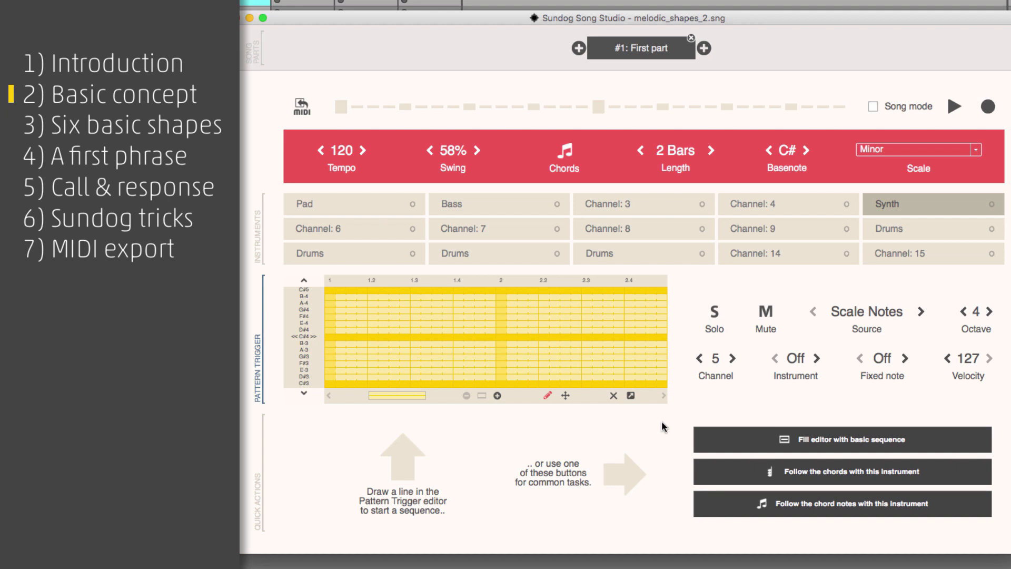
Listen to the backing loop, fill the Synth's pattern trigger editor with a basic sequence and start playback
{"action": "key", "text": "space"}
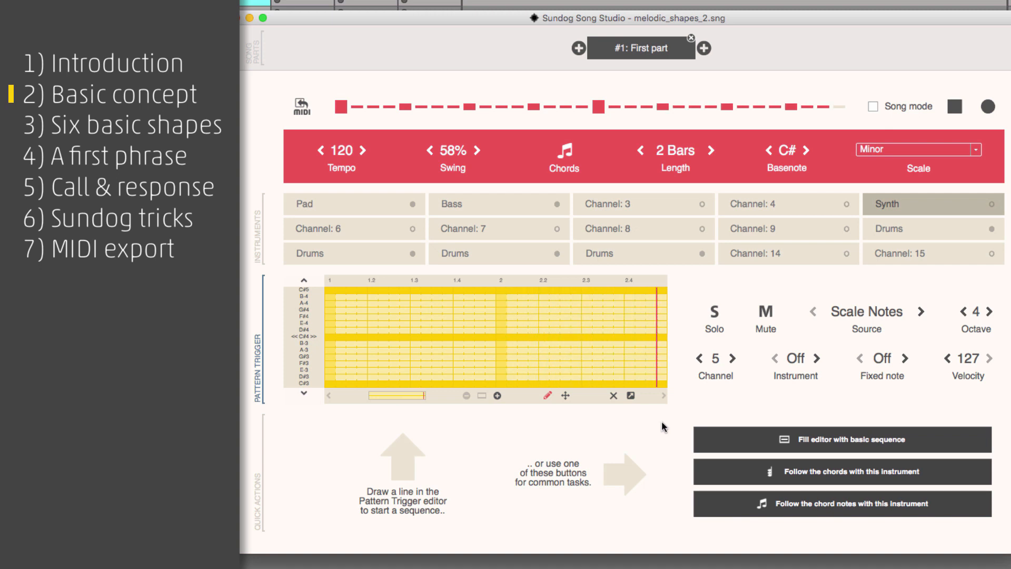
{"action": "key", "text": "space"}
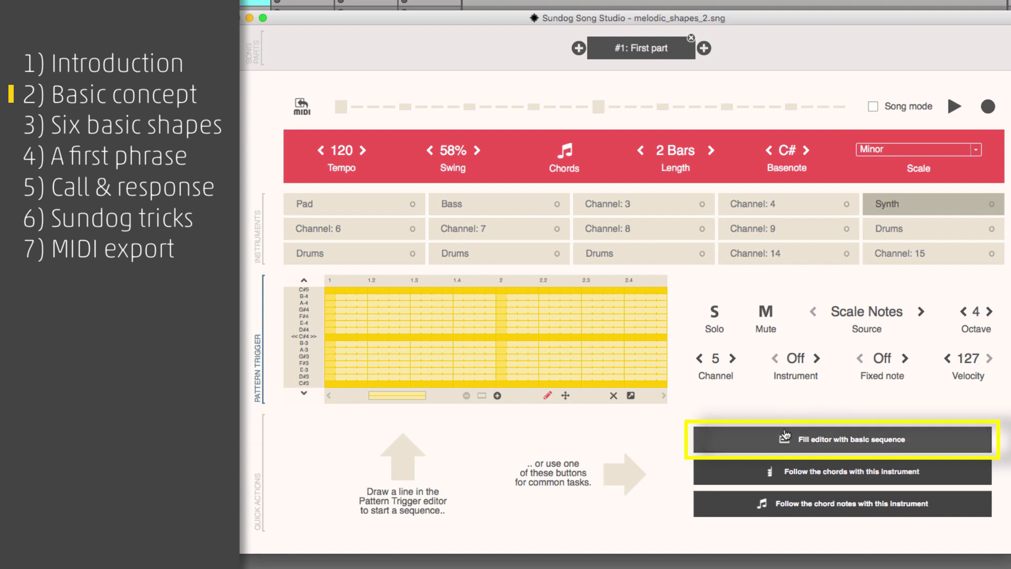
{"action": "left_click", "coordinate": [809, 448]}
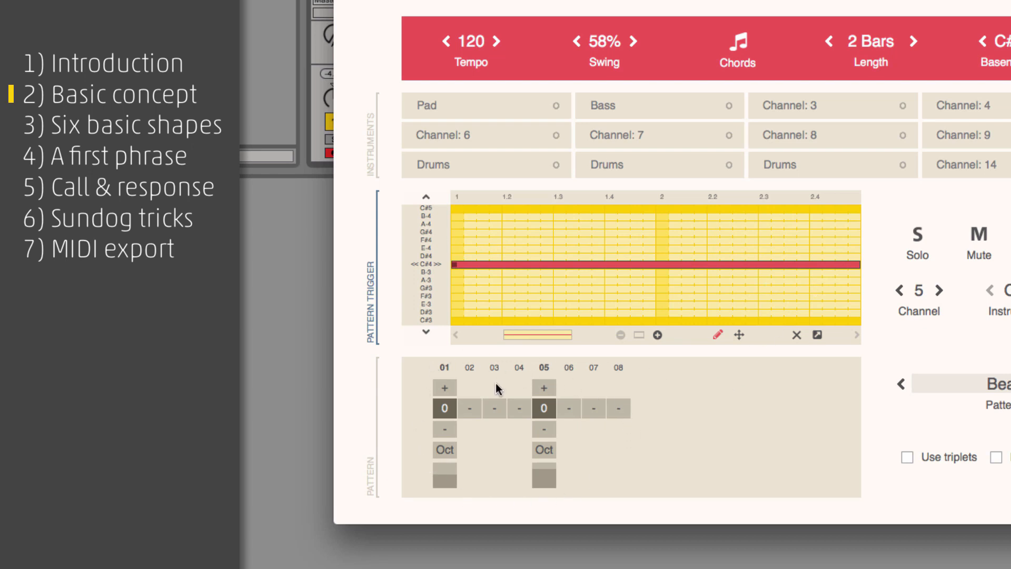
{"action": "key", "text": "space"}
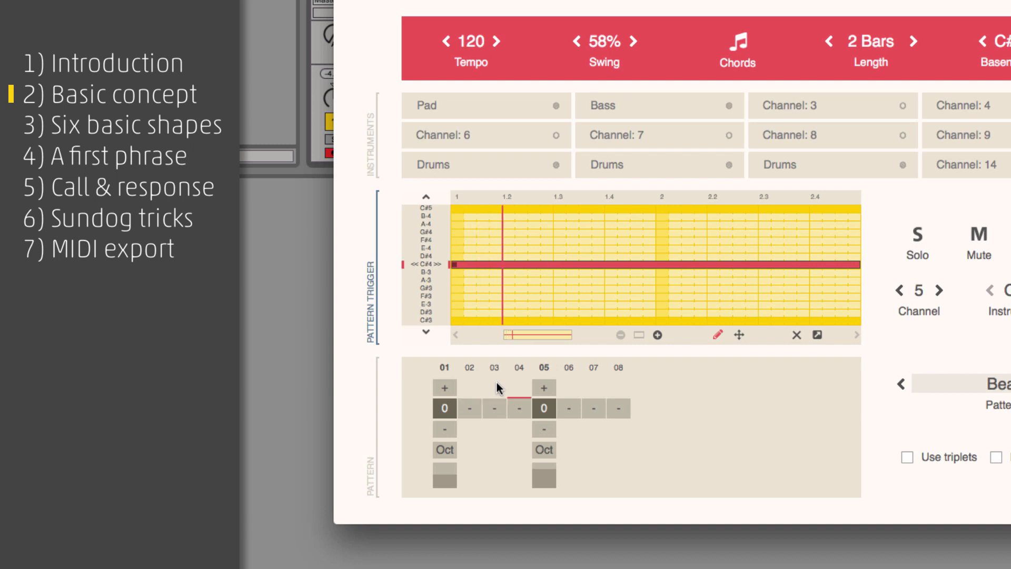
Set the Synth's eight-step pattern so that notes trigger only on steps 01, 04 and 07
{"action": "left_click", "coordinate": [593, 409]}
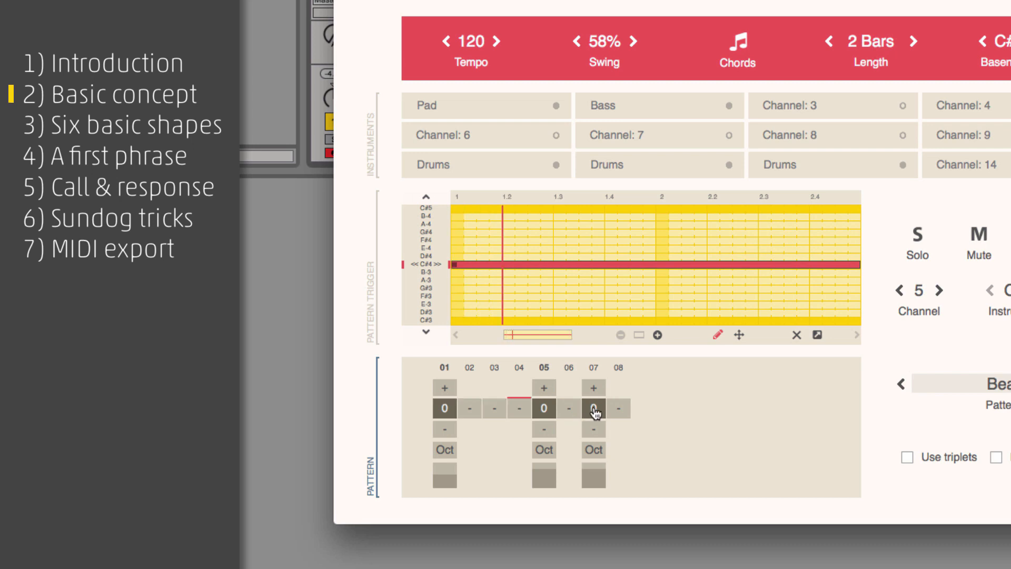
{"action": "left_click", "coordinate": [495, 409]}
{"action": "left_click", "coordinate": [518, 415]}
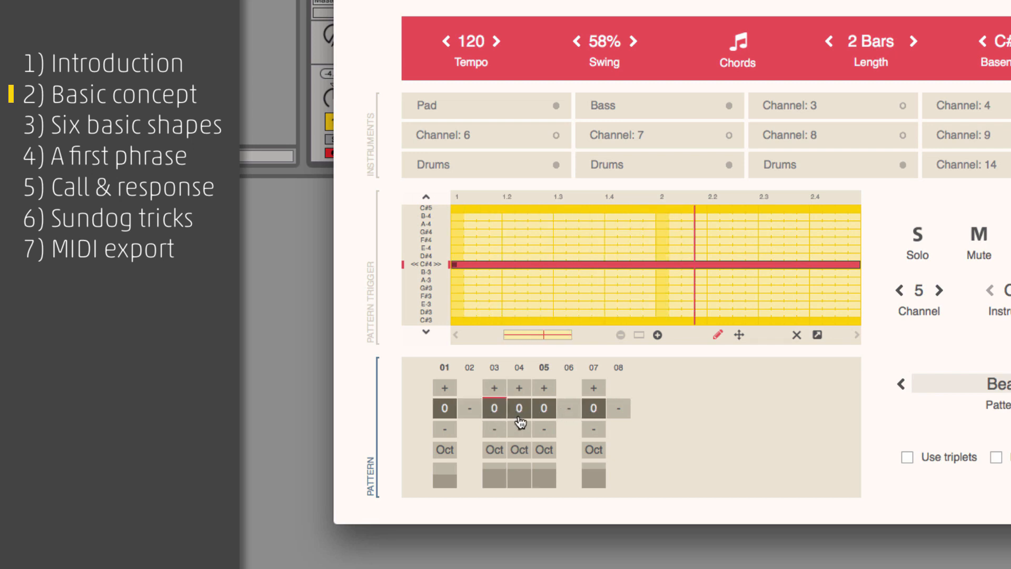
{"action": "left_click", "coordinate": [499, 413]}
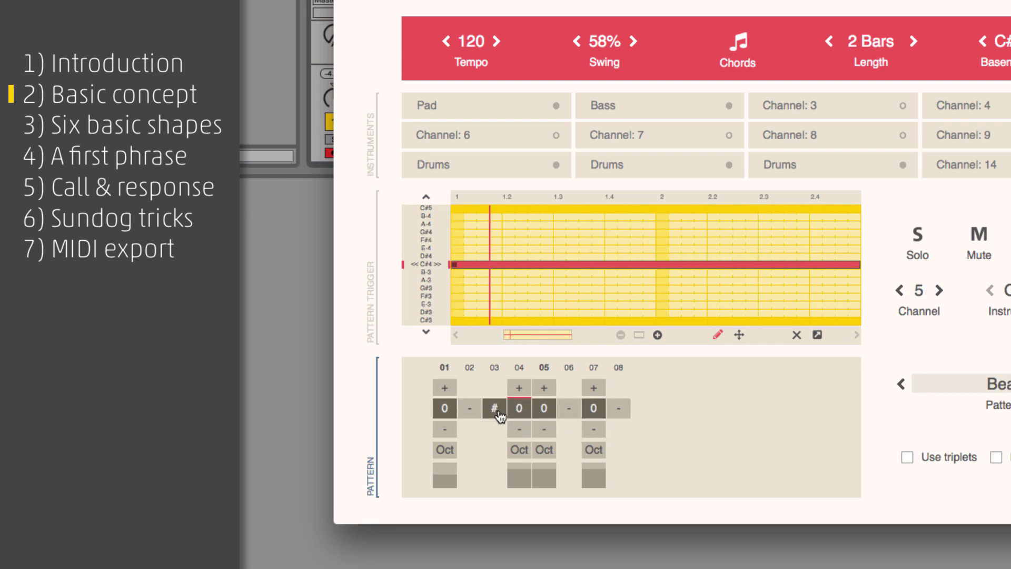
{"action": "left_click", "coordinate": [570, 413]}
{"action": "left_click", "coordinate": [546, 411]}
{"action": "left_click", "coordinate": [545, 411]}
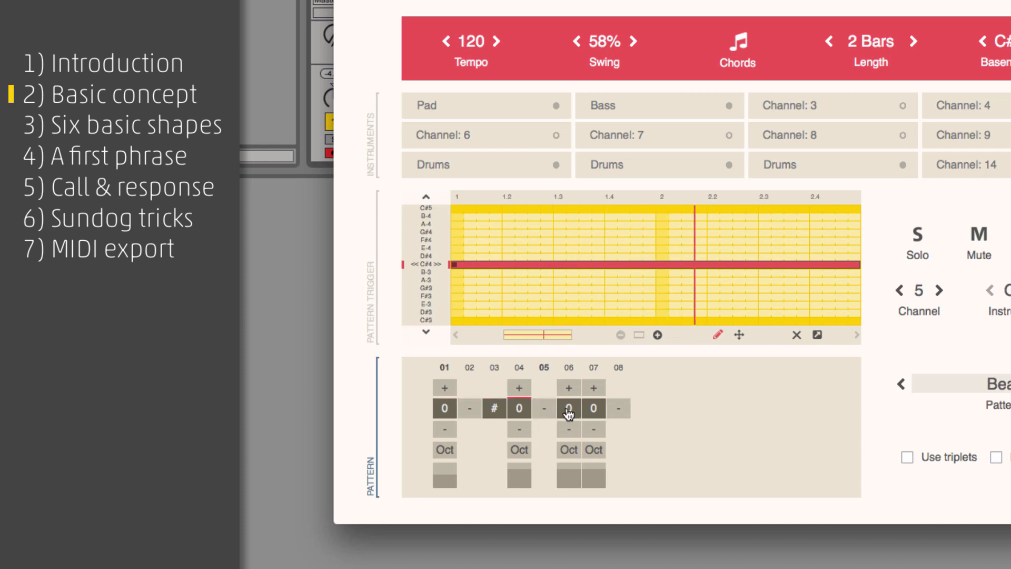
{"action": "left_click", "coordinate": [568, 409]}
{"action": "left_click", "coordinate": [567, 408]}
{"action": "left_click", "coordinate": [491, 409]}
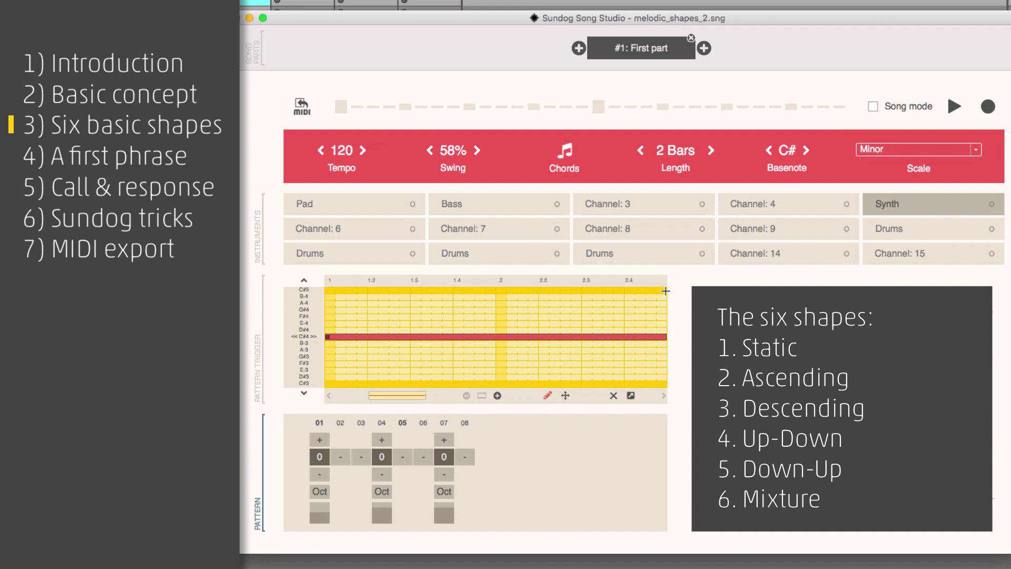
Draw an ascending line from C#4 to C#5 across both bars of the pattern trigger editor and audition it
{"action": "mouse_move", "coordinate": [666, 291]}
{"action": "left_mouse_down"}
{"action": "mouse_move", "coordinate": [458, 305]}
{"action": "mouse_move", "coordinate": [327, 336]}
{"action": "left_mouse_up"}
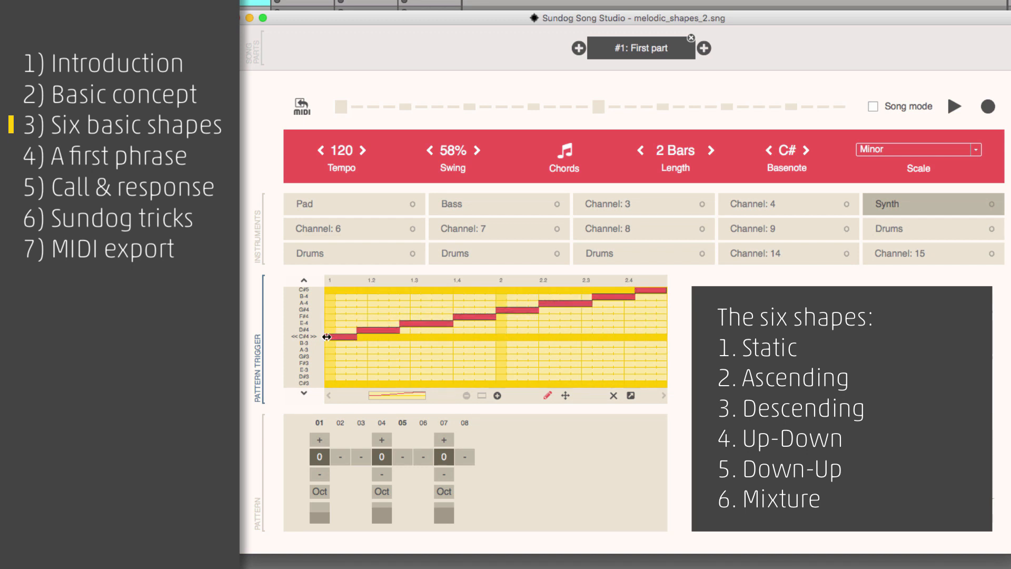
{"action": "key", "text": "space"}
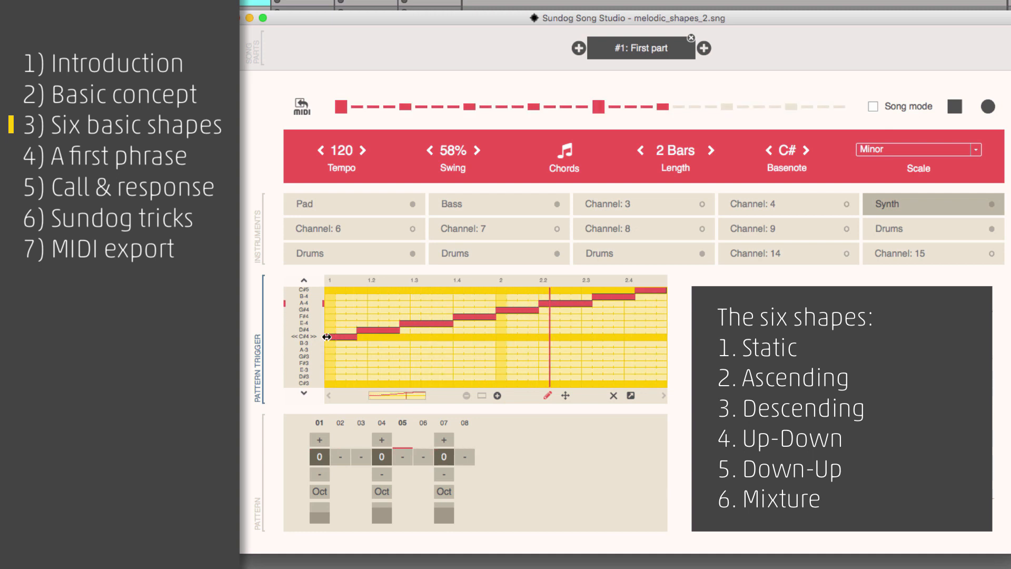
{"action": "key", "text": "space"}
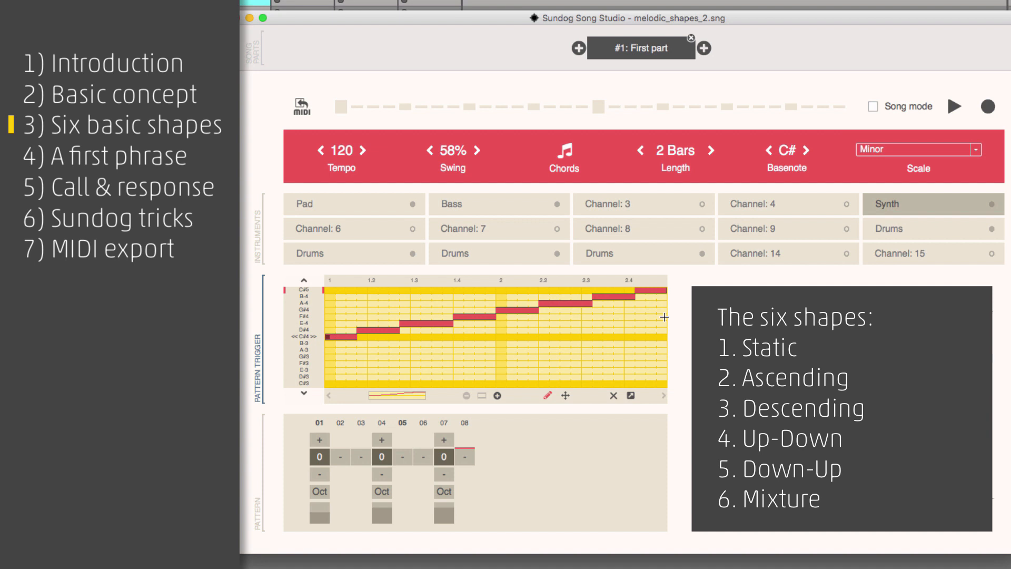
Redraw the line as a gentler ascent from C#4 to F#4 across both bars and audition it
{"action": "left_click_drag", "start_coordinate": [664, 317], "coordinate": [329, 335]}
{"action": "key", "text": "space"}
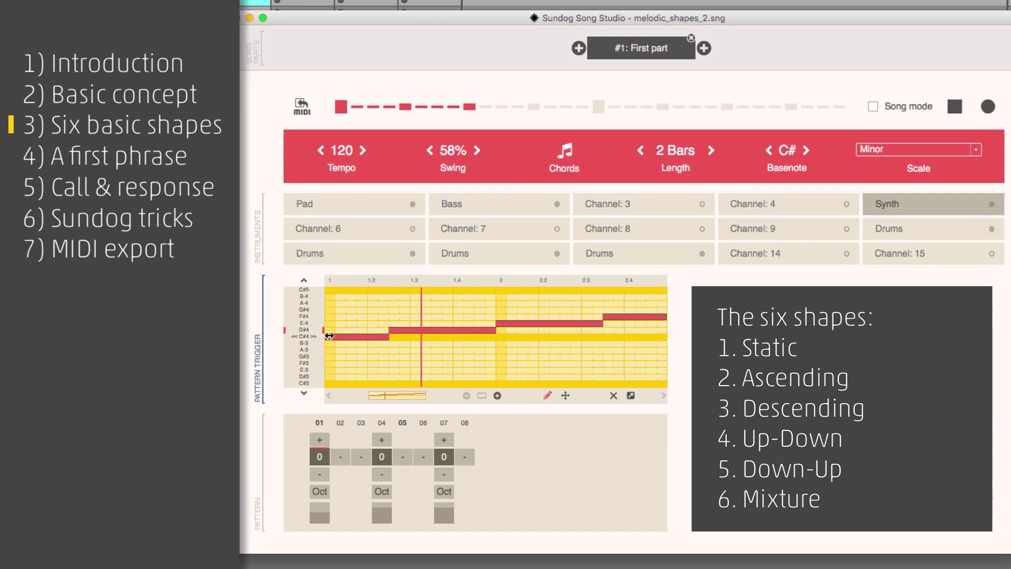
{"action": "key", "text": "space"}
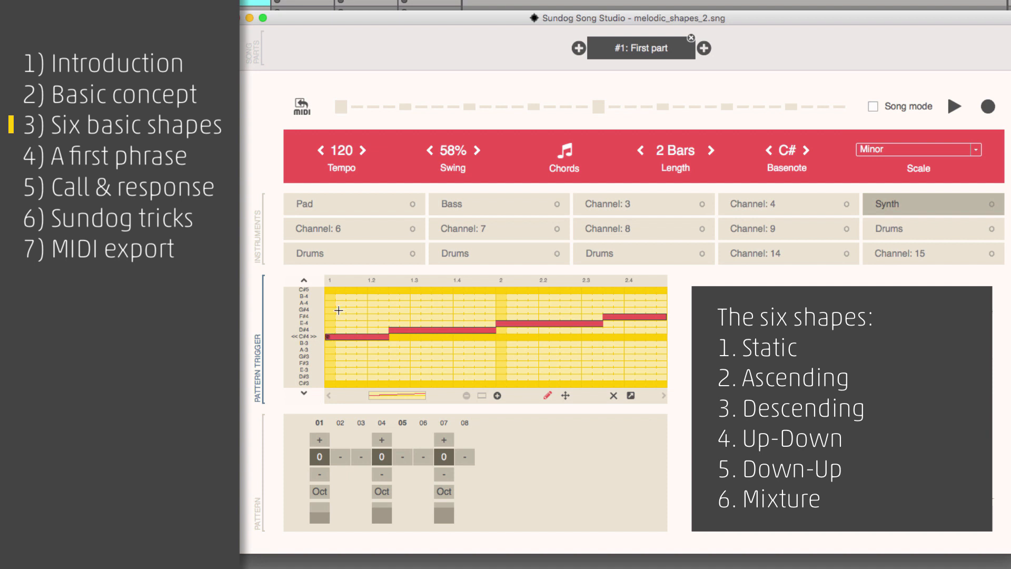
Redraw the line as a descending shape from C#5 to C#4 across both bars and audition it
{"action": "left_click_drag", "start_coordinate": [327, 288], "coordinate": [662, 337]}
{"action": "key", "text": "space"}
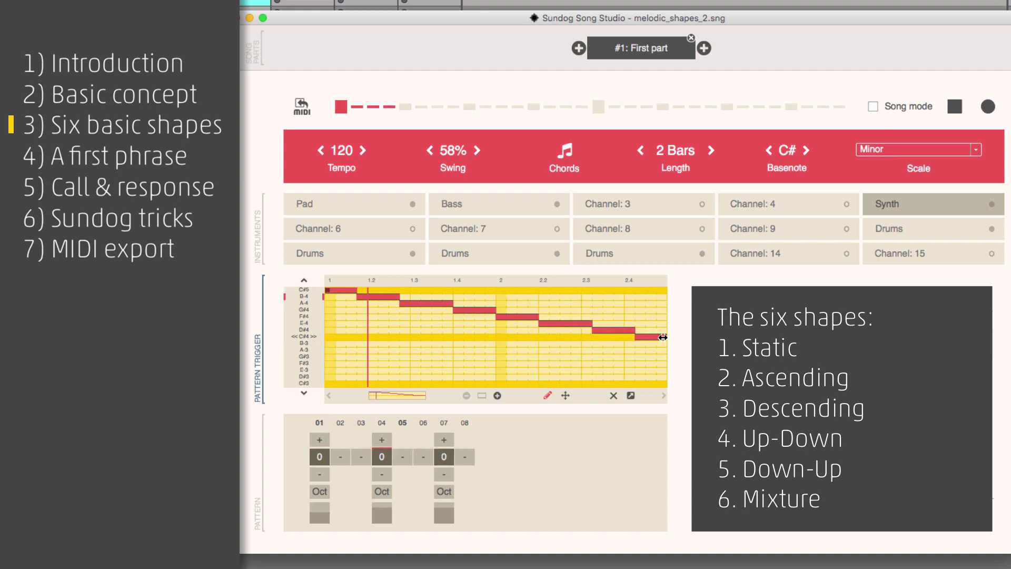
{"action": "key", "text": "space"}
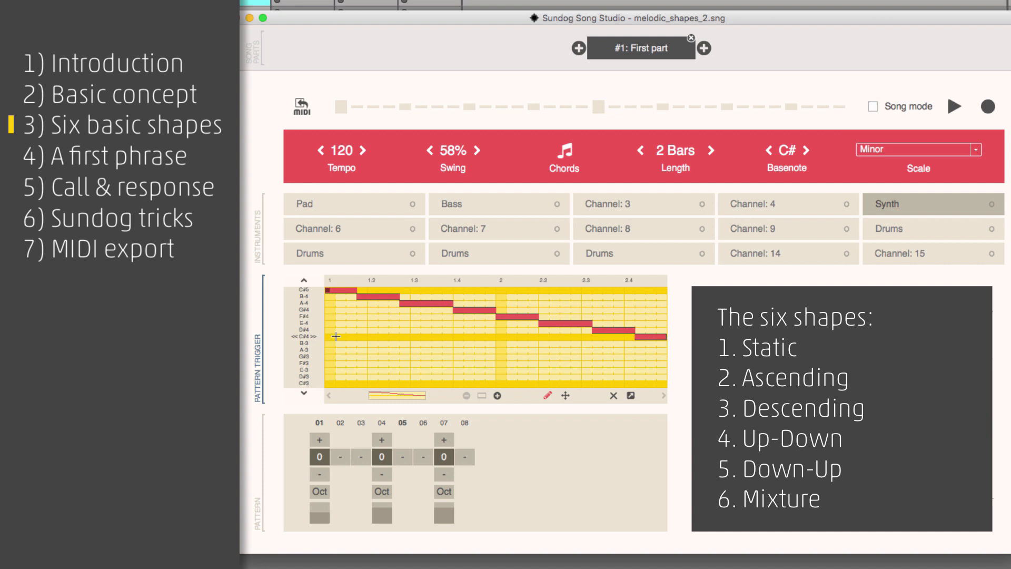
Draw an up-down shape from C#4 up to C#5 around bar 2 and back to C#4, and audition it
{"action": "mouse_move", "coordinate": [336, 336]}
{"action": "left_mouse_down"}
{"action": "mouse_move", "coordinate": [502, 286]}
{"action": "mouse_move", "coordinate": [669, 336]}
{"action": "left_mouse_up"}
{"action": "key", "text": "space"}
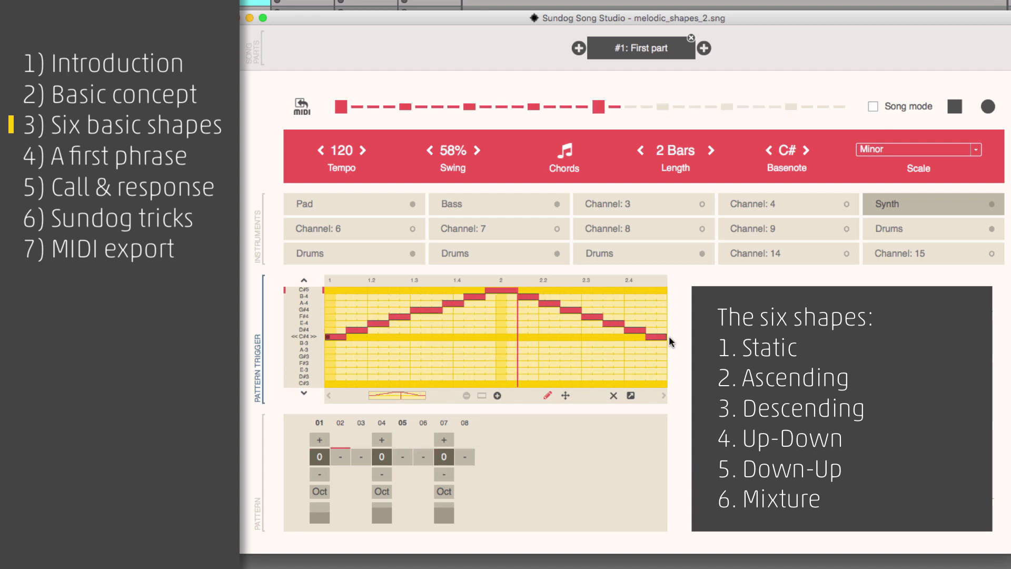
{"action": "key", "text": "space"}
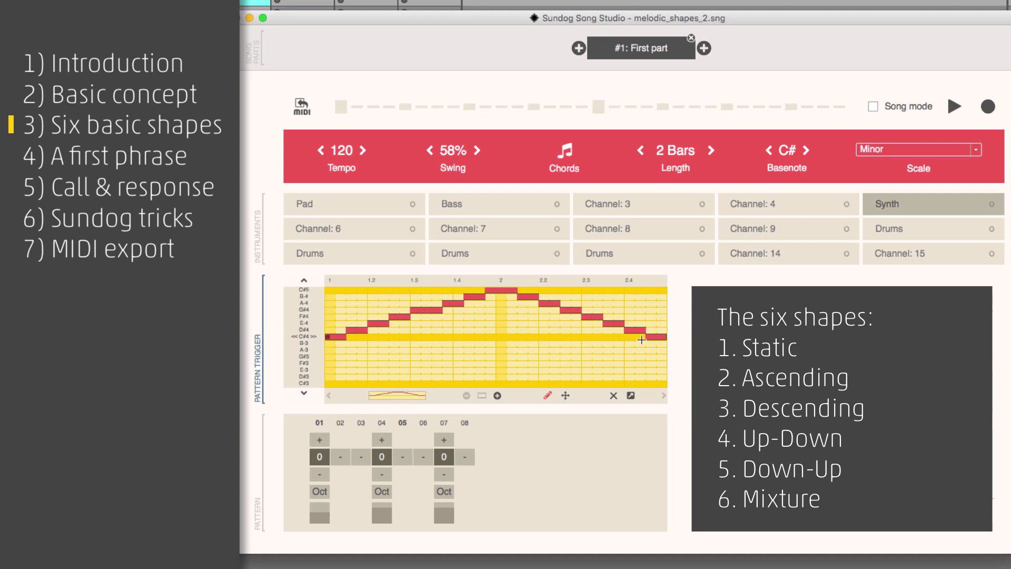
Draw a down-up shape from C#5 down to C#4 around bar 2 and back to C#5, and audition it
{"action": "mouse_move", "coordinate": [331, 291]}
{"action": "left_mouse_down"}
{"action": "mouse_move", "coordinate": [501, 339]}
{"action": "mouse_move", "coordinate": [665, 290]}
{"action": "left_mouse_up"}
{"action": "key", "text": "space"}
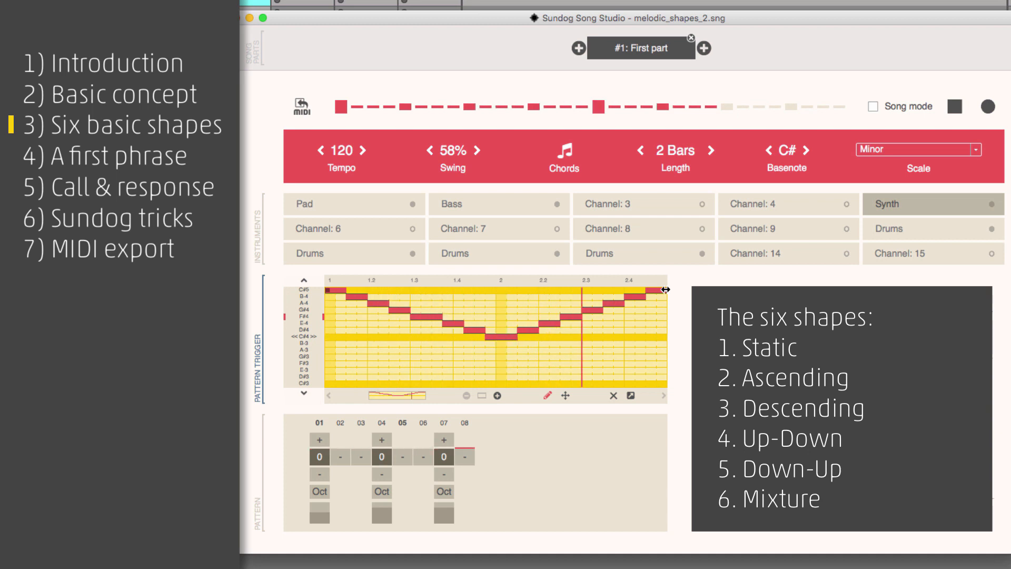
{"action": "key", "text": "space"}
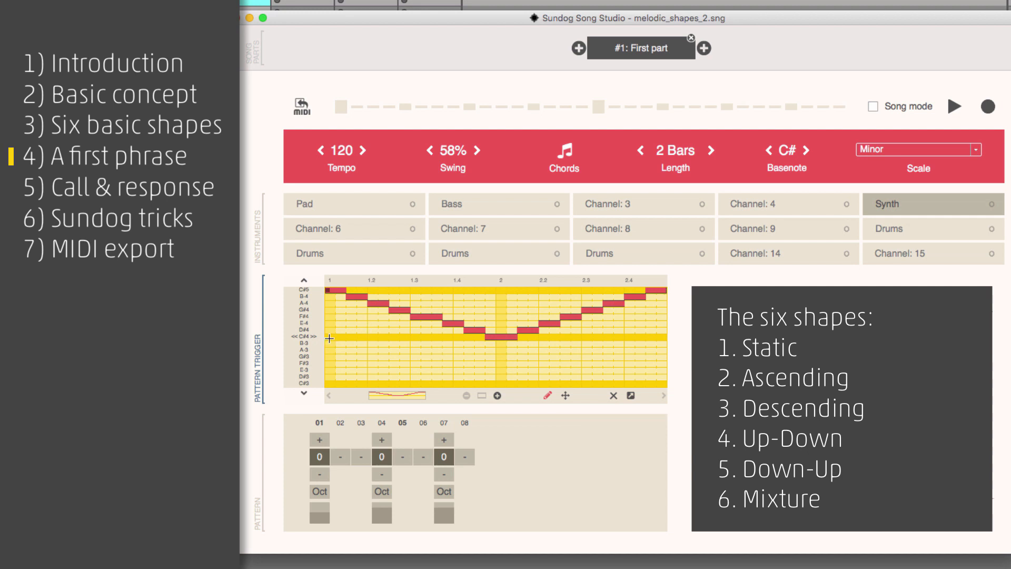
Reshape the line so bar 1 rises from C#4 to F#4 and falls back, and bar 2 ends on a short G#4 after beat 2.3
{"action": "left_click_drag", "start_coordinate": [329, 339], "coordinate": [425, 316]}
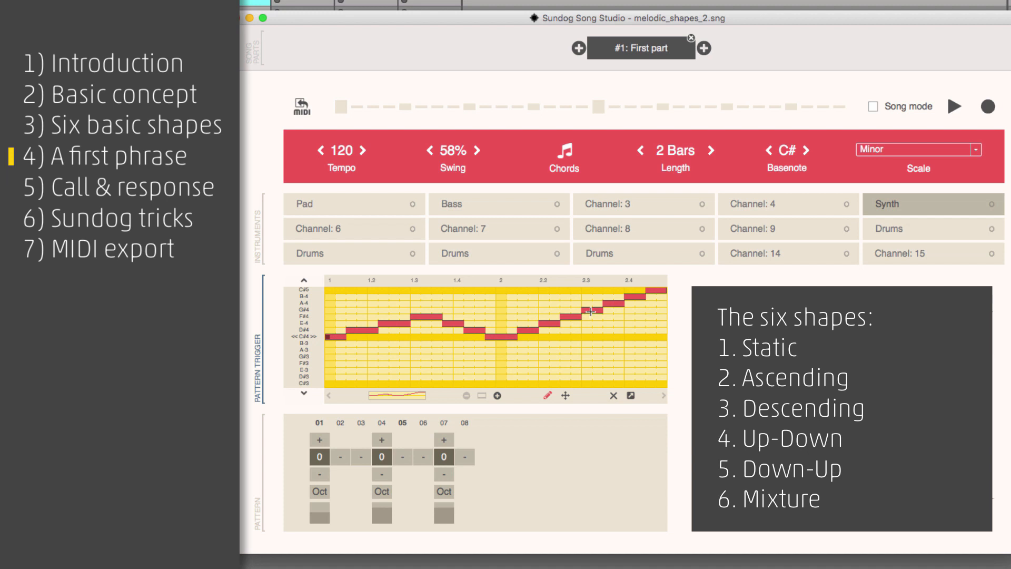
{"action": "left_click_drag", "start_coordinate": [590, 311], "coordinate": [658, 296]}
{"action": "key", "text": "space"}
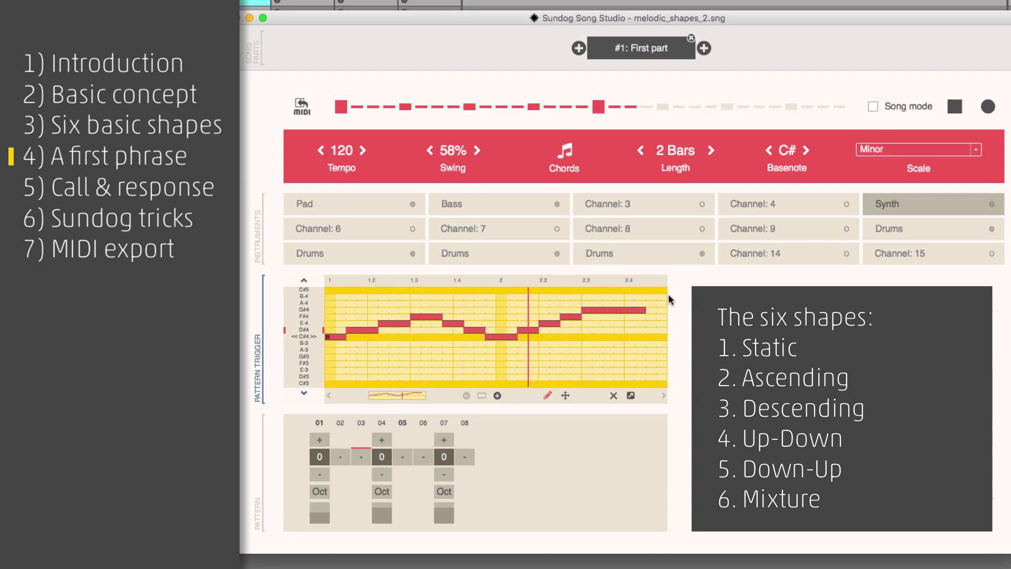
{"action": "key", "text": "space"}
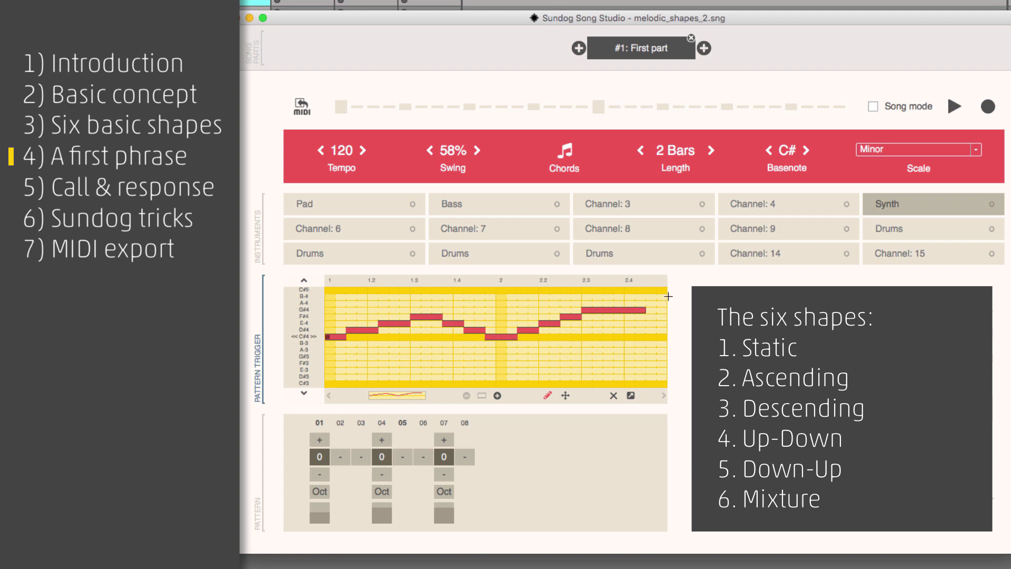
{"action": "left_click_drag", "start_coordinate": [646, 312], "coordinate": [602, 311]}
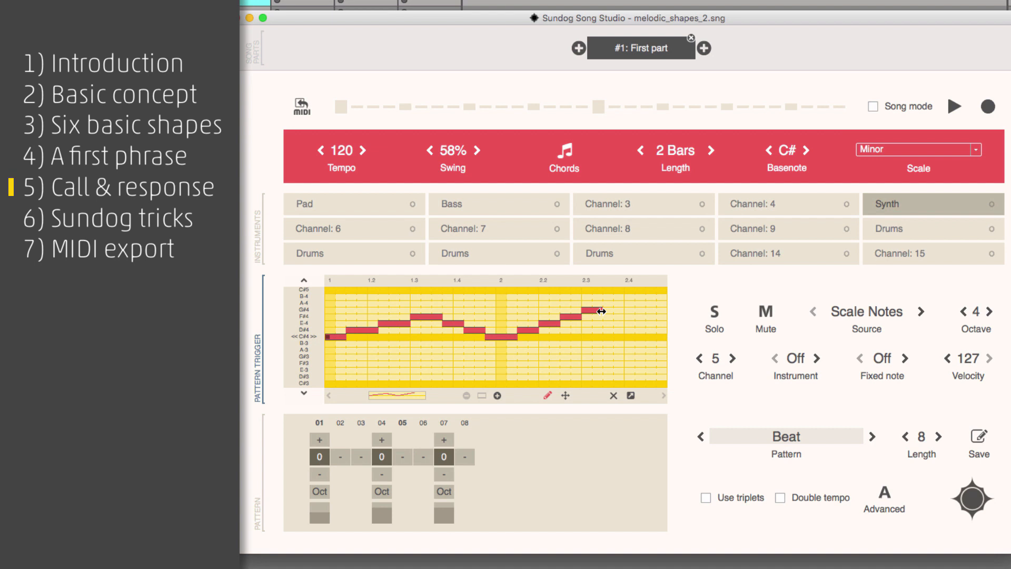
Extend the part to 4 bars, redraw the repeated phrase's ending in bar 4 as a descent from G#4 to C#4, and audition it
{"action": "left_click", "coordinate": [711, 151]}
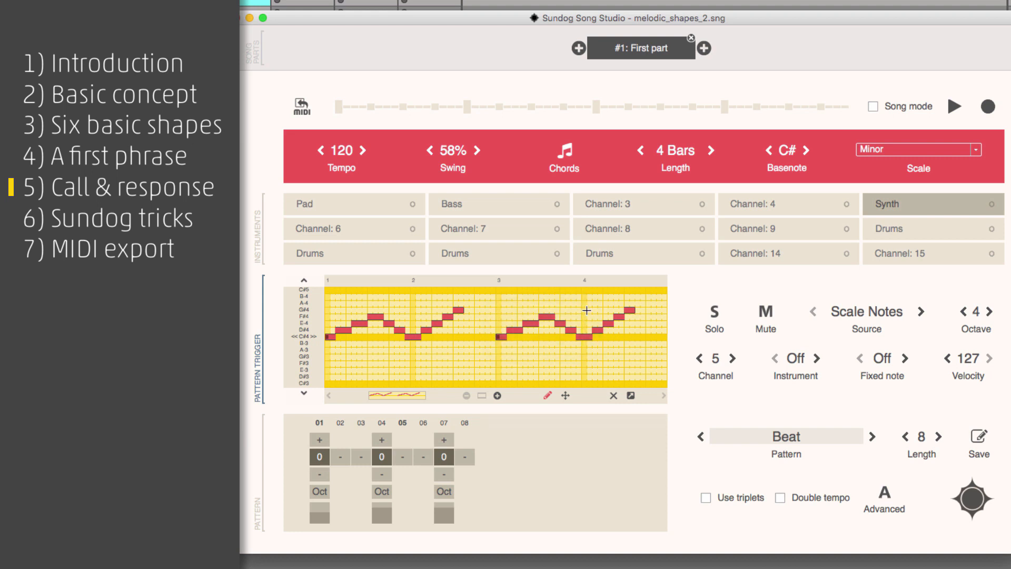
{"action": "left_click_drag", "start_coordinate": [584, 310], "coordinate": [632, 336]}
{"action": "key", "text": "space"}
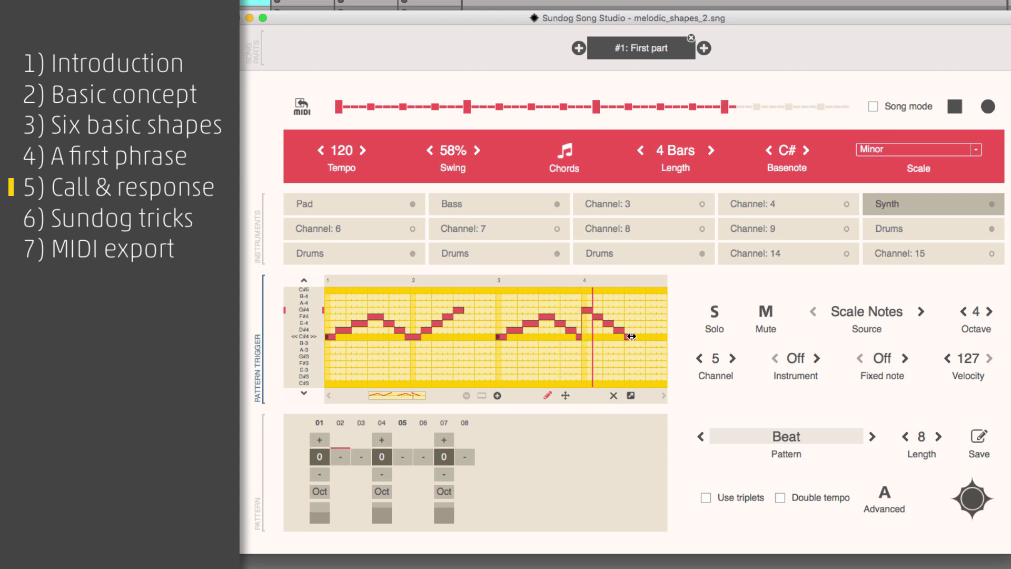
{"action": "key", "text": "space"}
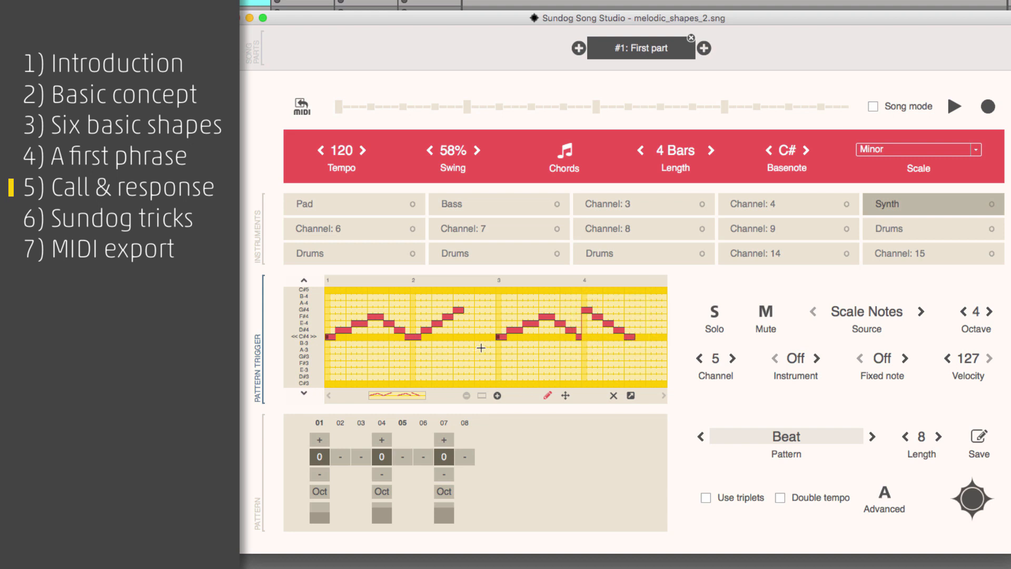
Clear the pattern trigger editor and draw a short ascending line from C#4 to G#4 in bar 1
{"action": "left_click", "coordinate": [614, 396]}
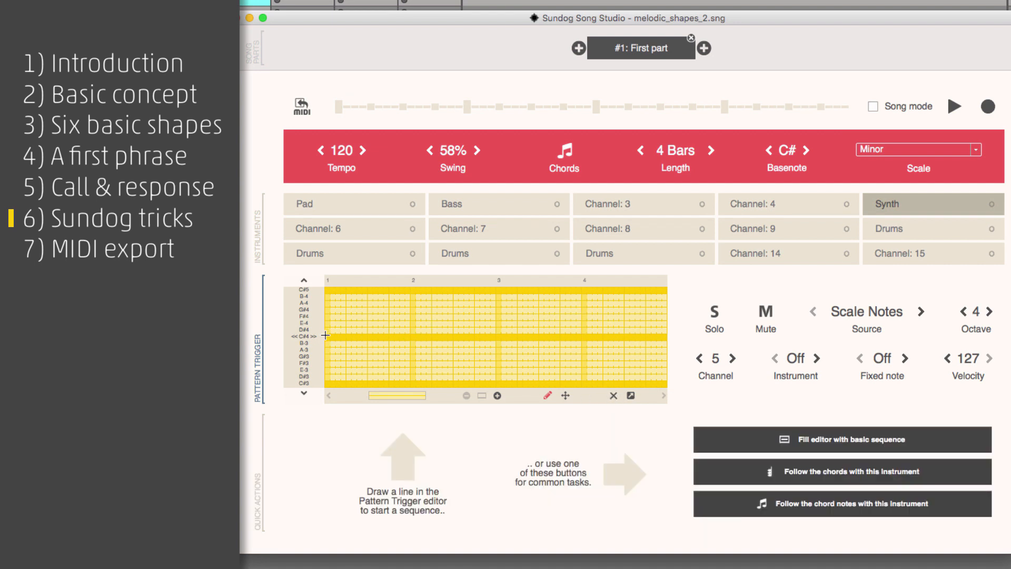
{"action": "left_click_drag", "start_coordinate": [328, 337], "coordinate": [376, 309]}
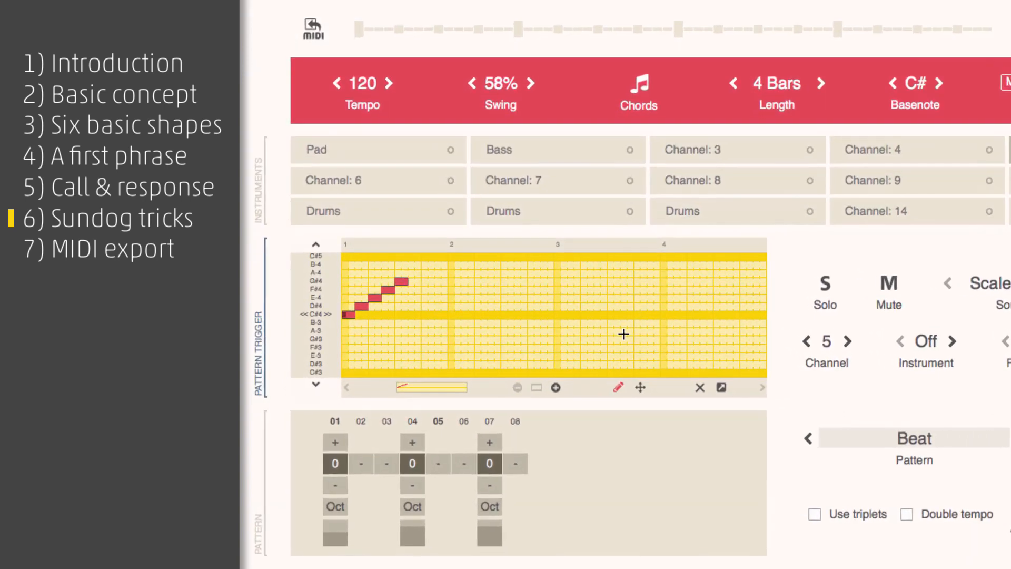
In edit mode, select the ascending line in bar 1 and clone it to the starts of bars 2 and 3
{"action": "left_click", "coordinate": [641, 390]}
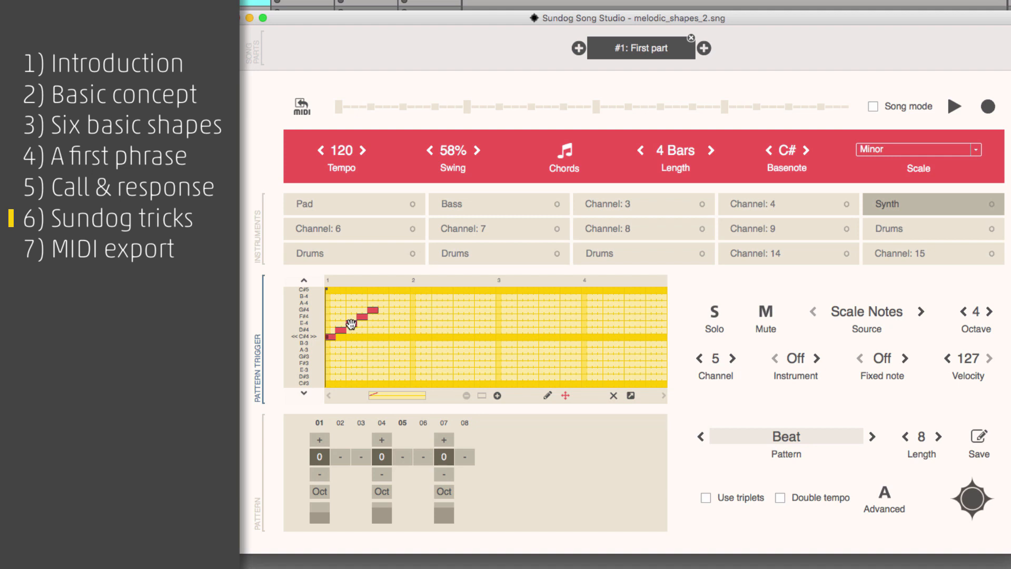
{"action": "left_click", "coordinate": [351, 324]}
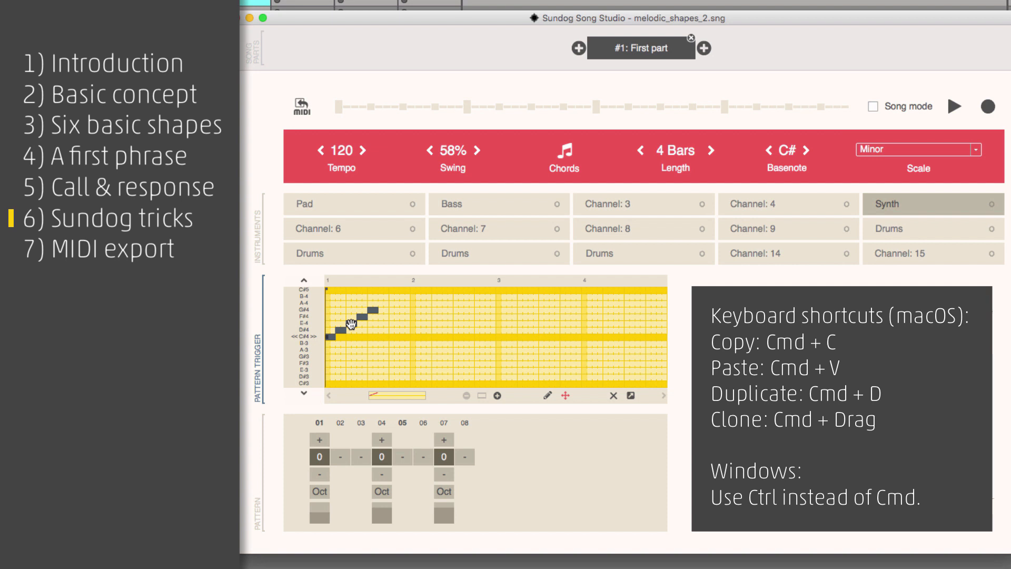
{"action": "left_click_drag", "start_coordinate": [351, 323], "coordinate": [434, 323]}
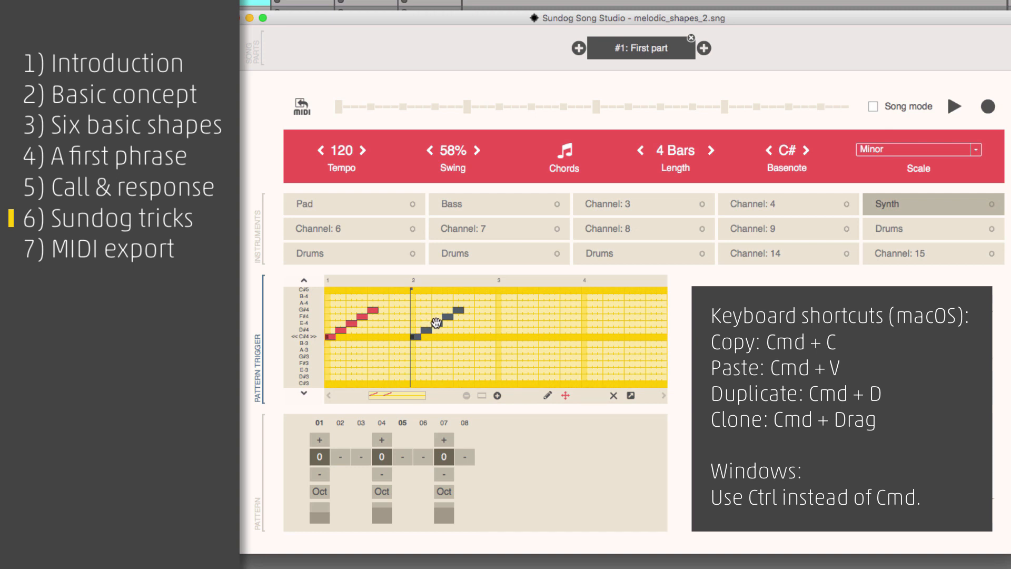
{"action": "key", "text": "super"}
{"action": "left_click_drag", "start_coordinate": [481, 321], "coordinate": [521, 321]}
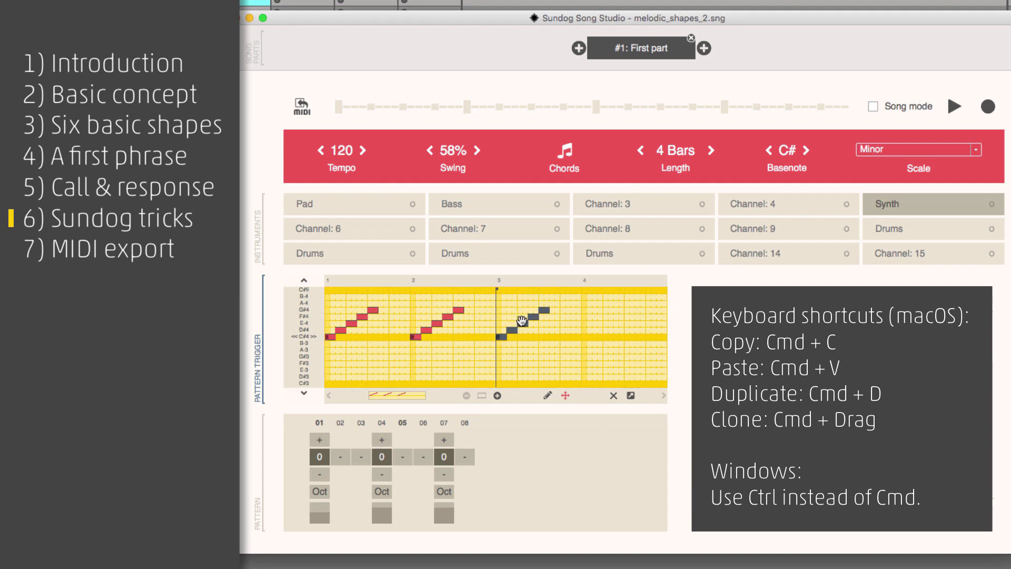
Return to draw mode and redraw the line in bar 3 as a descent from G#4 to C#4
{"action": "left_click", "coordinate": [548, 398]}
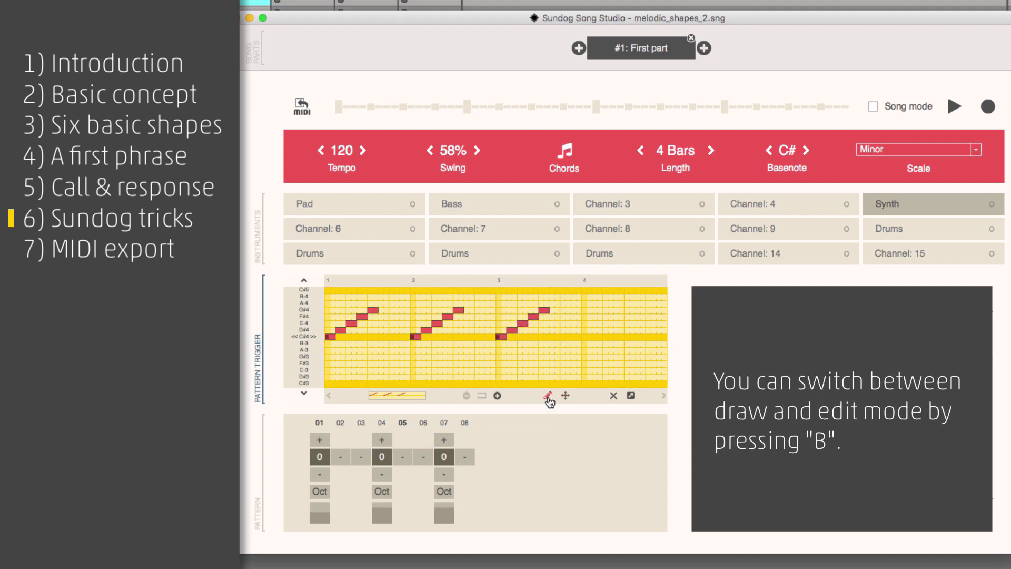
{"action": "left_click_drag", "start_coordinate": [500, 309], "coordinate": [546, 336]}
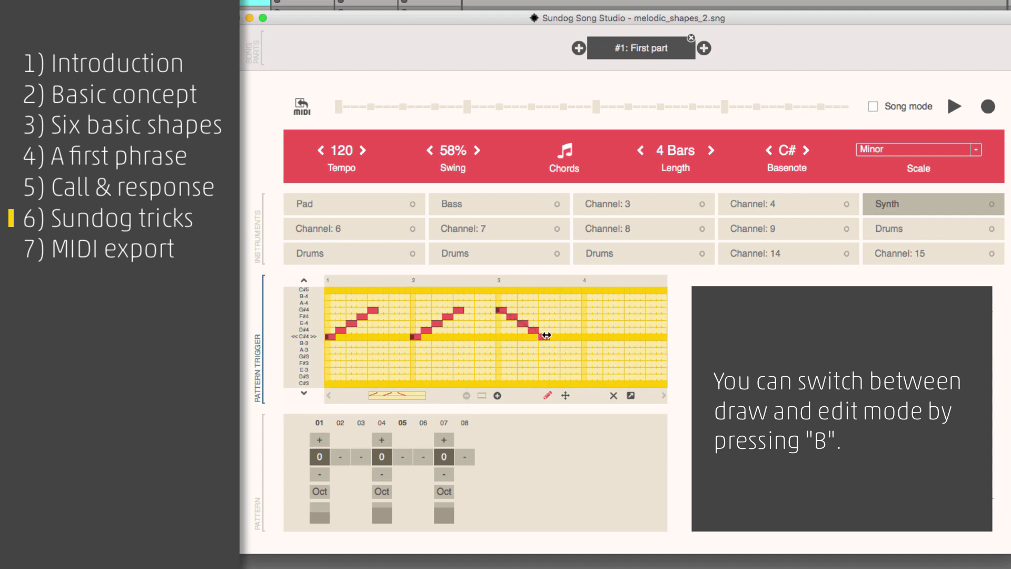
In edit mode, clone the descending line from bar 3 to the start of bar 4 and audition the melody
{"action": "left_click", "coordinate": [566, 399]}
{"action": "left_click_drag", "start_coordinate": [518, 322], "coordinate": [608, 324]}
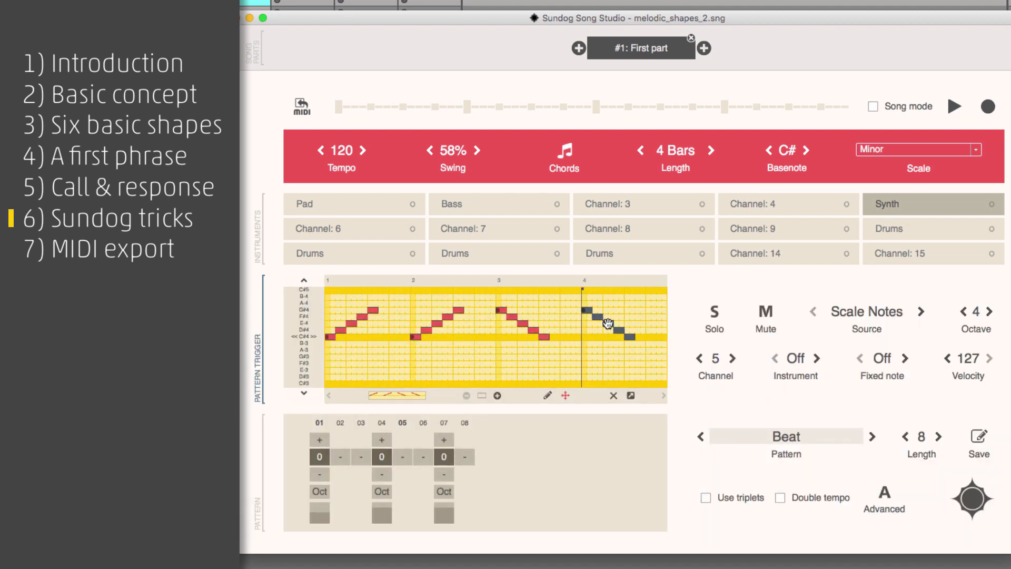
{"action": "key", "text": "space"}
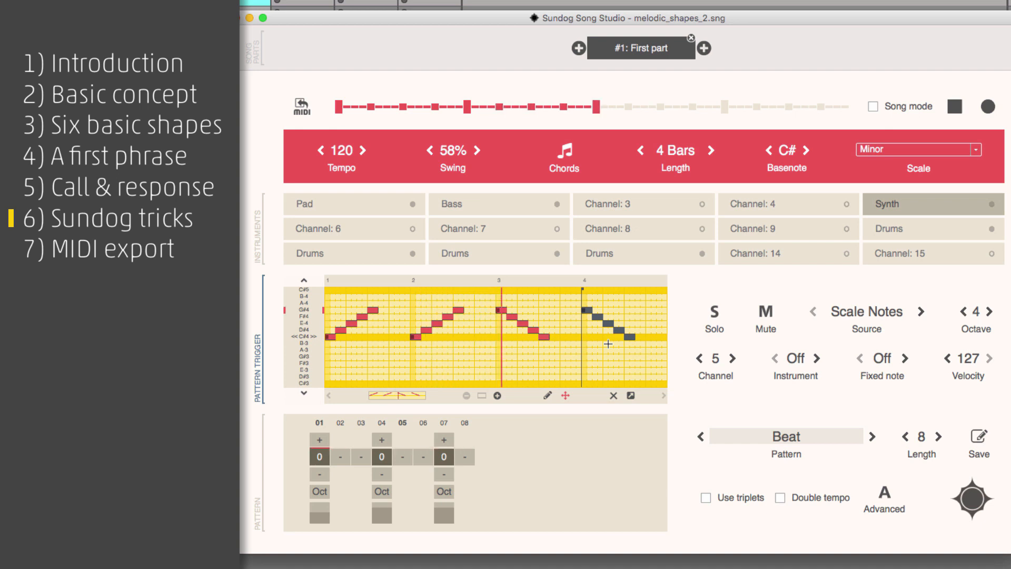
{"action": "key", "text": "space"}
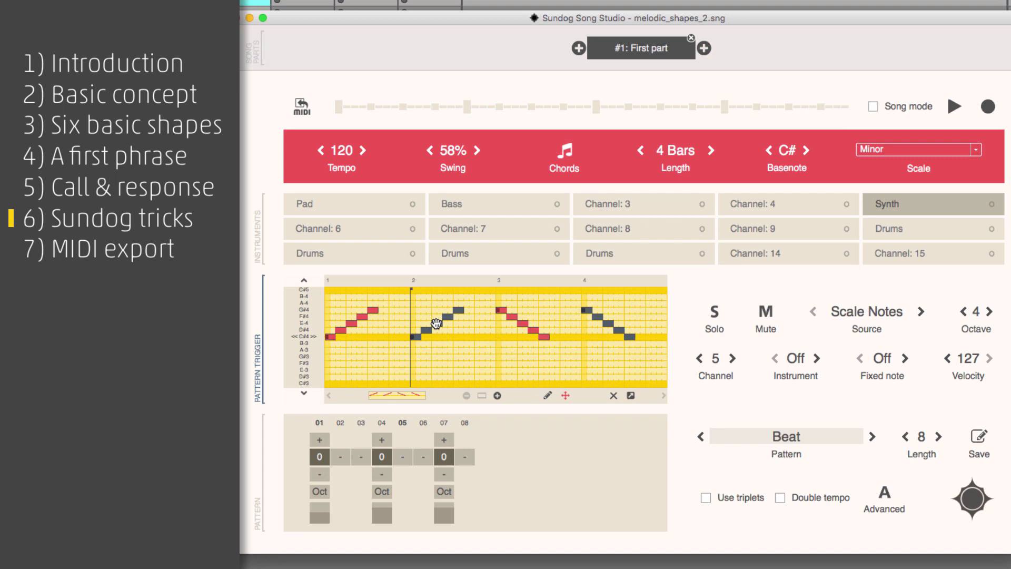
Transpose the selected lines in bars 2 and 4 down three scale notes and shift them back up by three
{"action": "key", "text": "Down"}
{"action": "key", "text": "Down"}
{"action": "key", "text": "Down"}
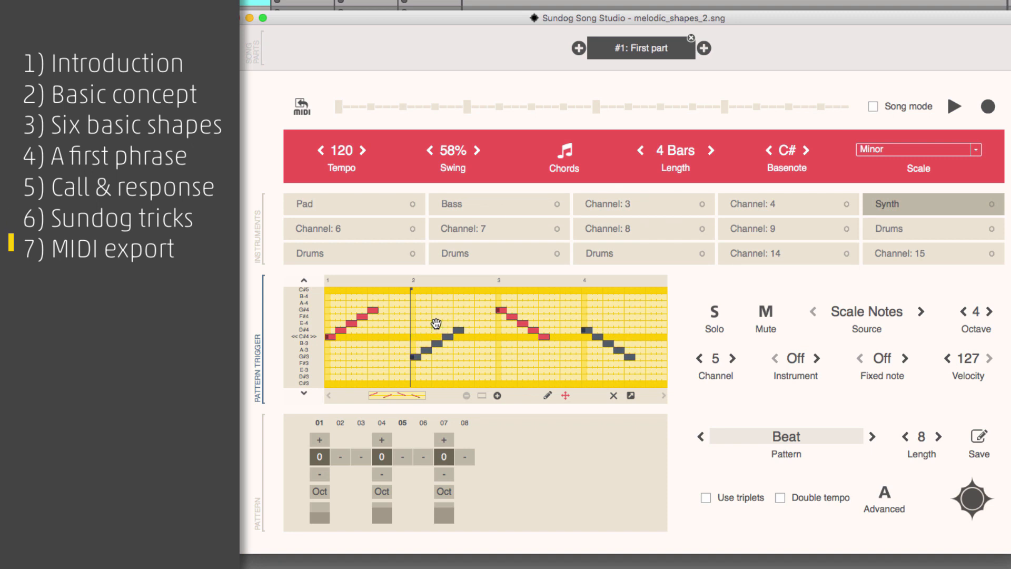
{"action": "key", "text": "Up"}
{"action": "key", "text": "Up"}
{"action": "key", "text": "Up"}
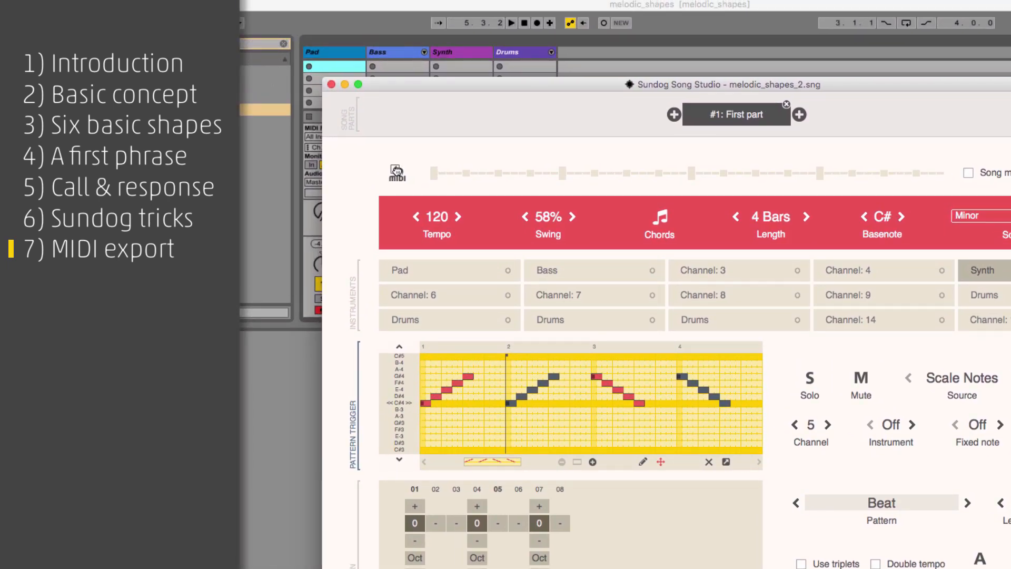
Export the part's MIDI to the first clip slots in Ableton Live, from the Pad track onward, and play it with the Synth clip's notes open
{"action": "left_click_drag", "start_coordinate": [397, 172], "coordinate": [339, 69]}
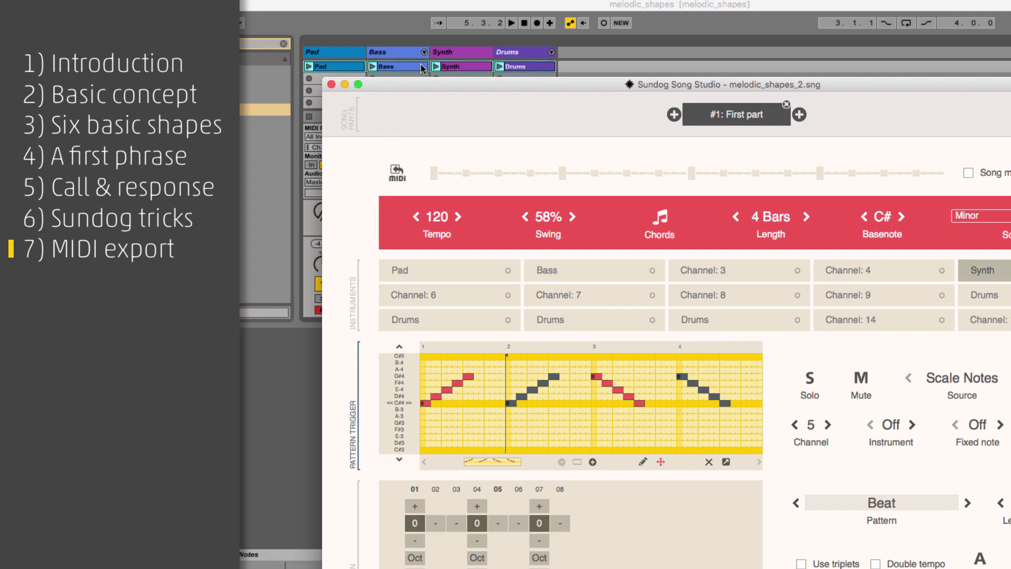
{"action": "double_click", "coordinate": [458, 68]}
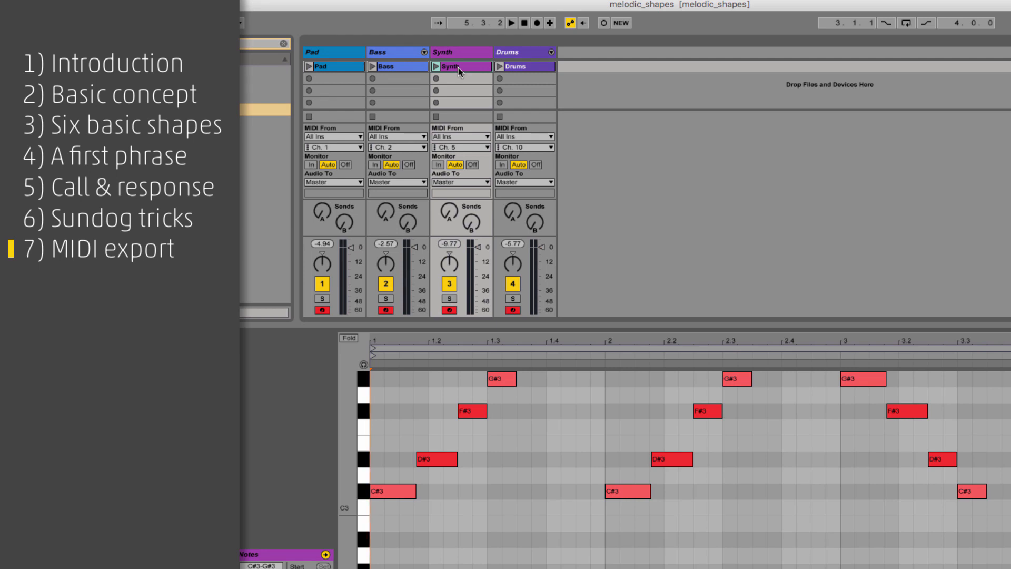
{"action": "key", "text": "space"}
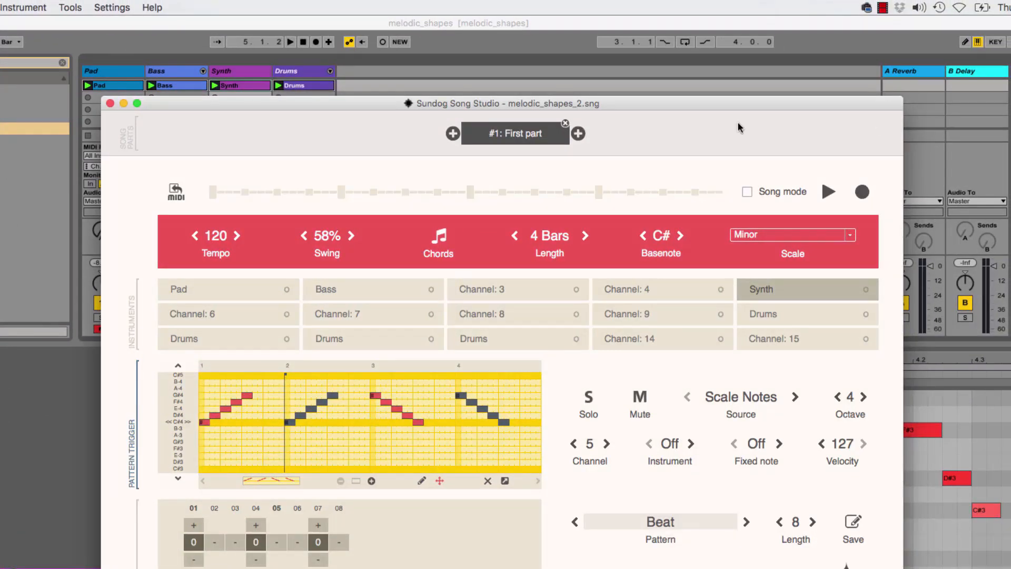
Return to Sundog and open the Quickstart help with its tutorial videos
{"action": "left_click", "coordinate": [152, 8]}
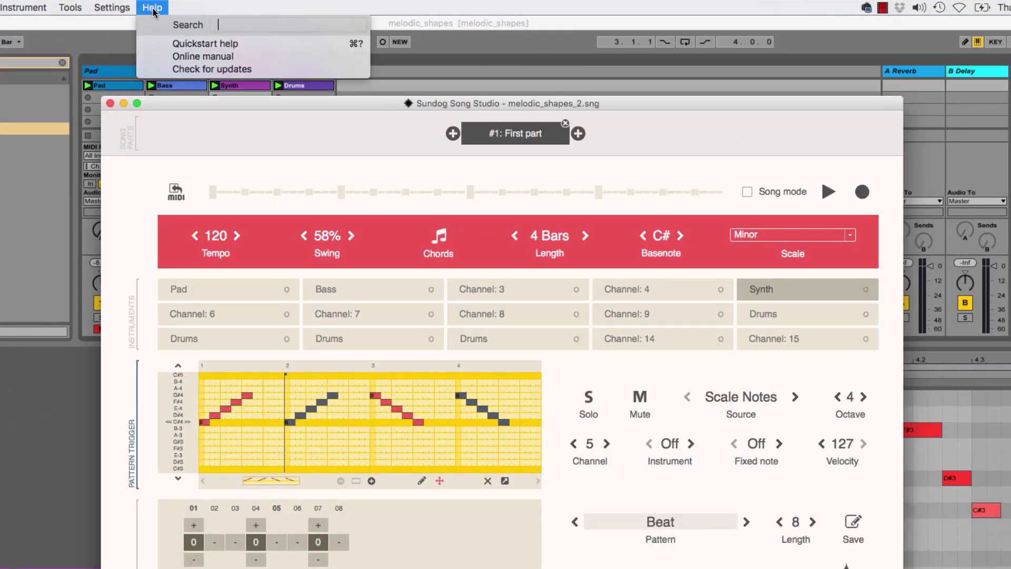
{"action": "left_click", "coordinate": [219, 46]}
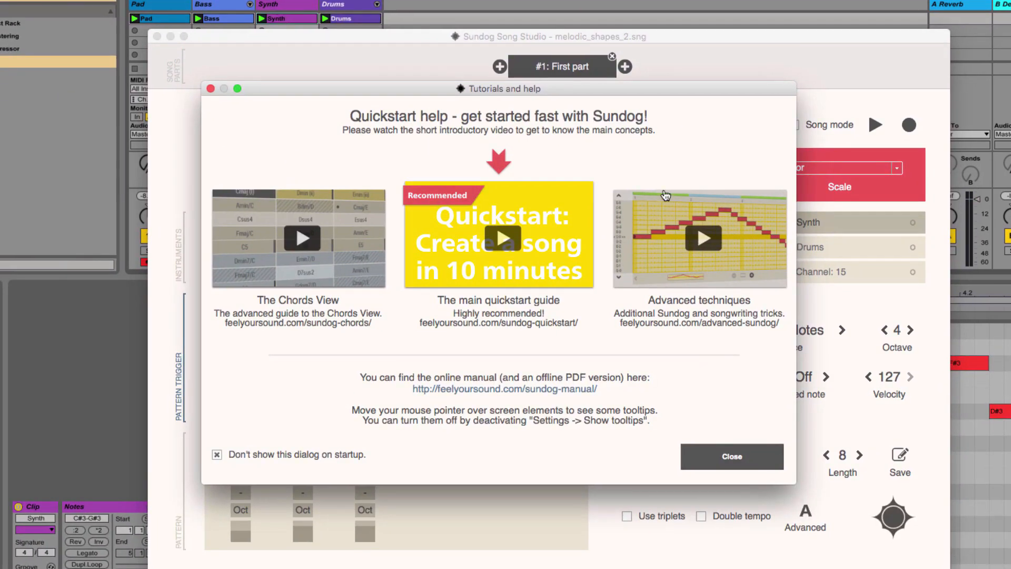